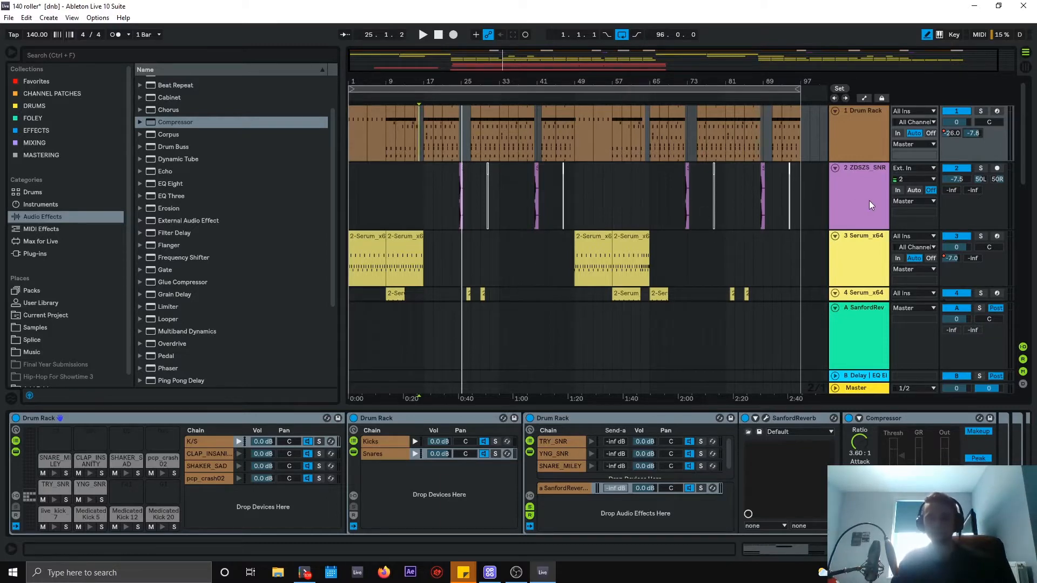
Select the Drum Rack track, then the B Delay return track to show its devices.
left_click(859, 138)
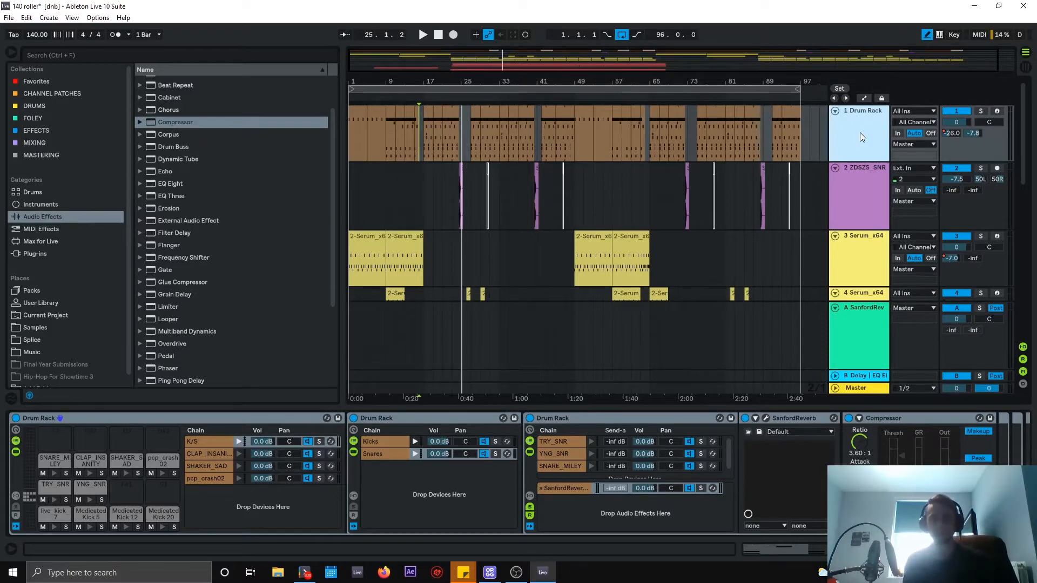
left_click(875, 377)
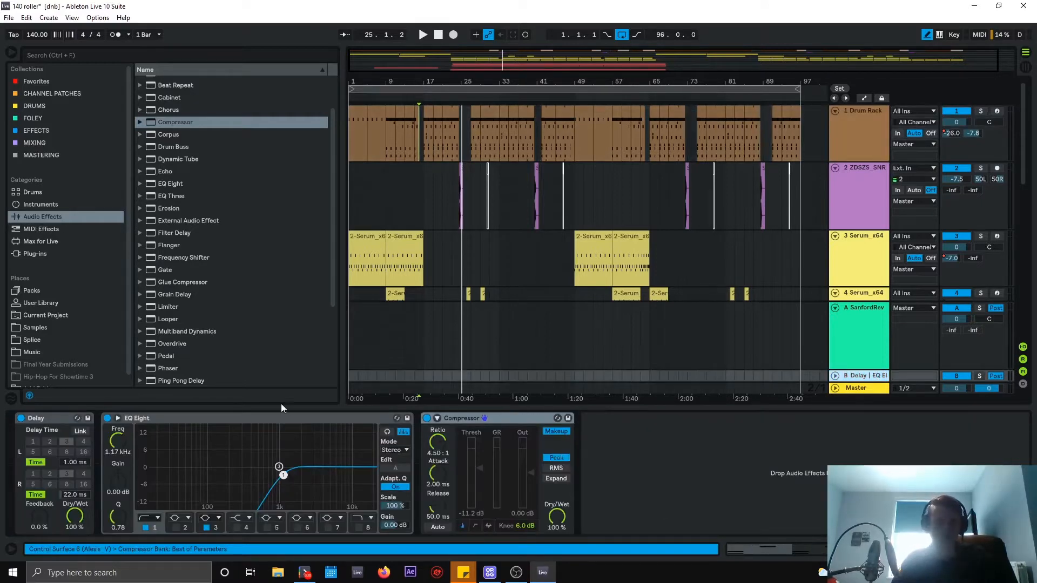
left_click(51, 418)
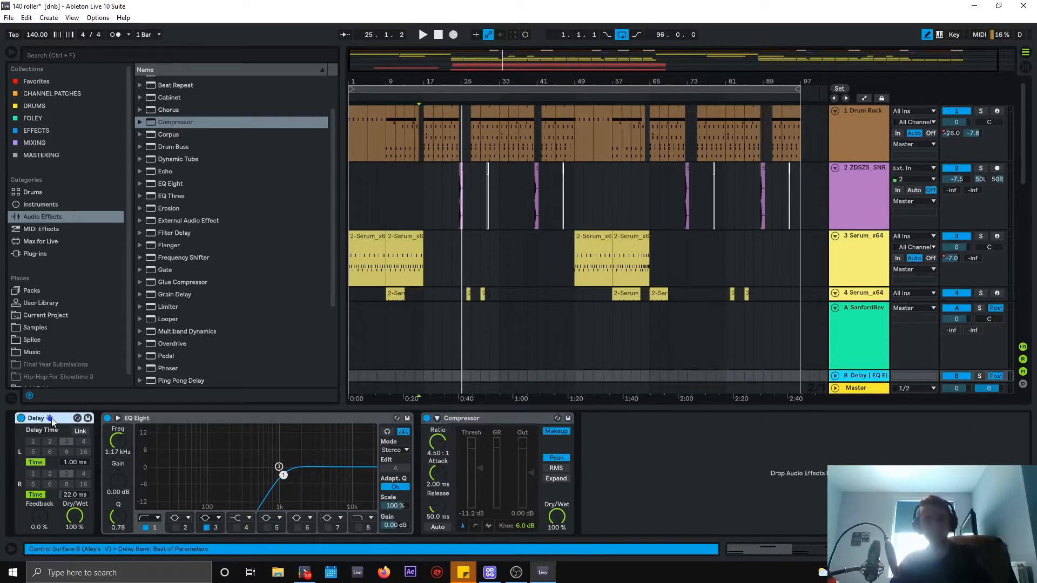
left_click(73, 463)
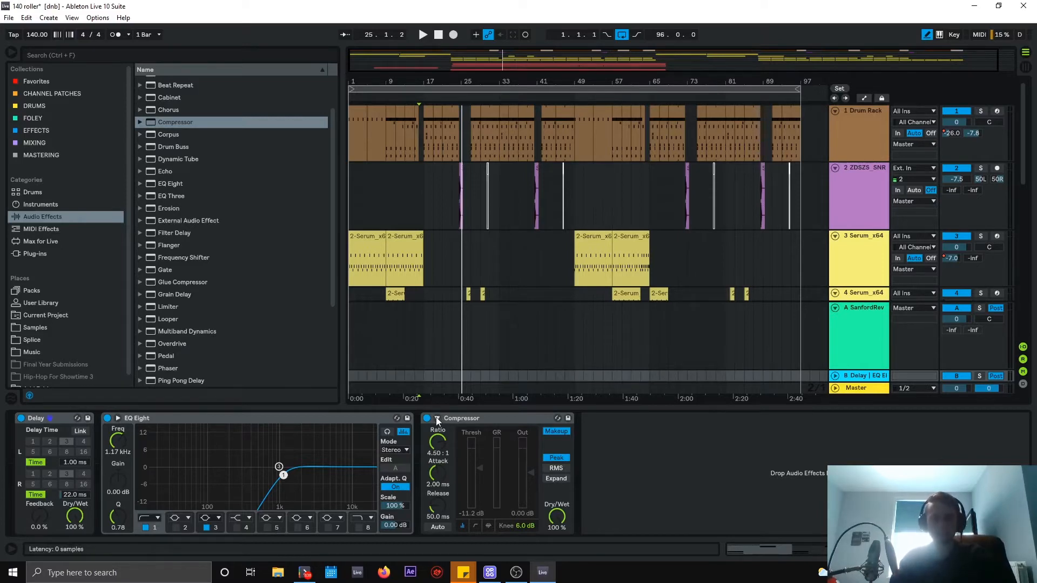
Lower EQ Eight's first band to 1.04 kHz and raise the Compressor threshold from -11.2 to -7.58 dB.
left_click(146, 420)
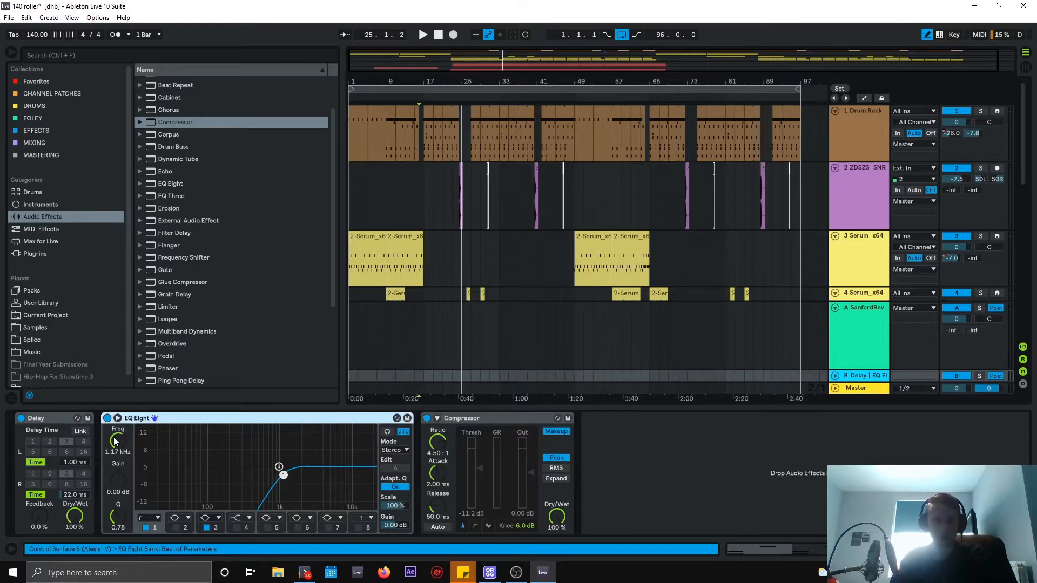
mouse_move(114, 438)
left_mouse_down()
mouse_move(113, 487)
mouse_move(114, 441)
left_mouse_up()
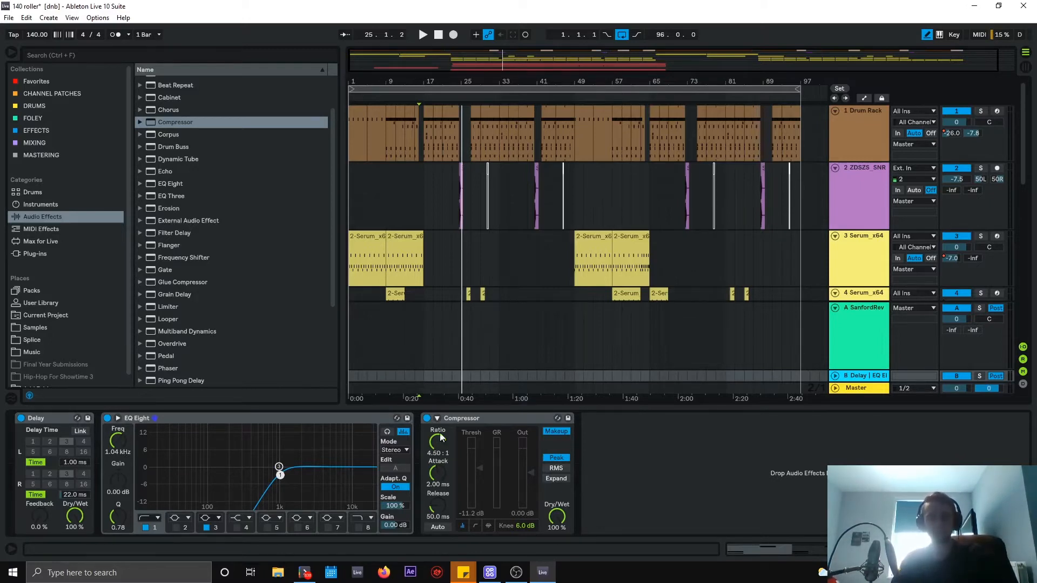
left_click(460, 417)
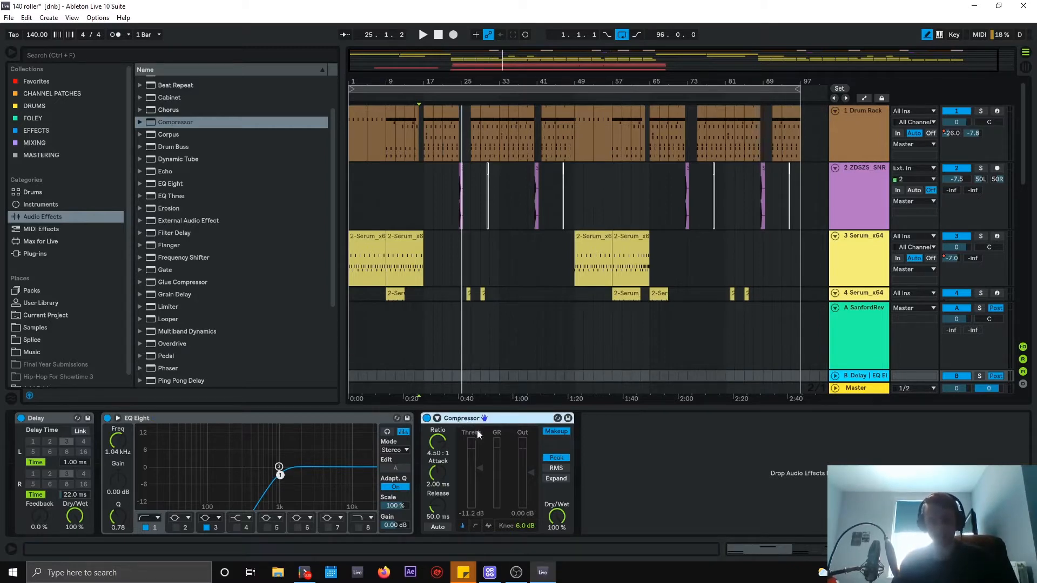
left_click_drag(478, 465, 478, 458)
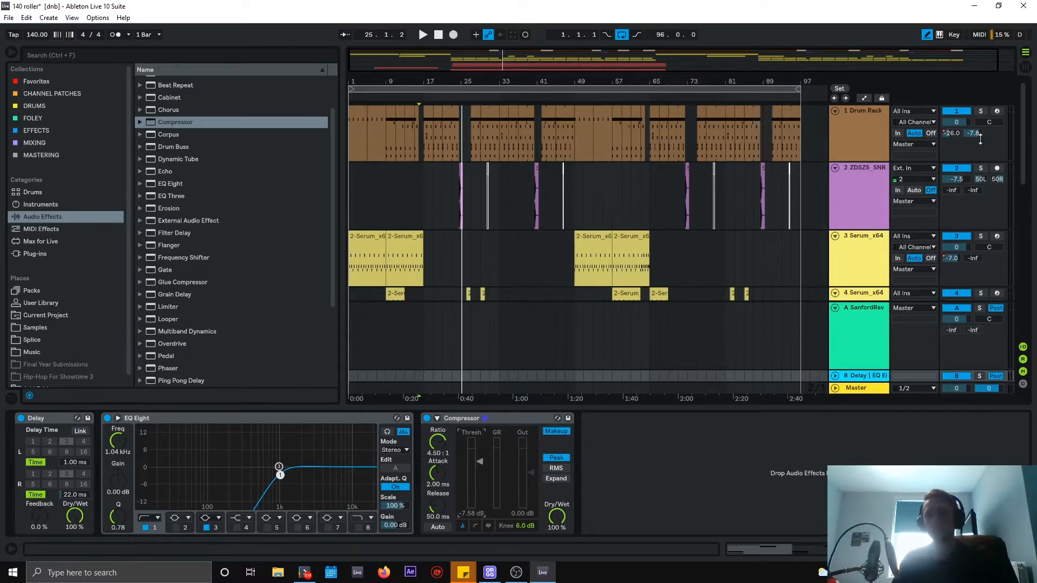
Select bars 17–19 of the drum clip, solo the Drum Rack track and play them.
left_click(429, 116)
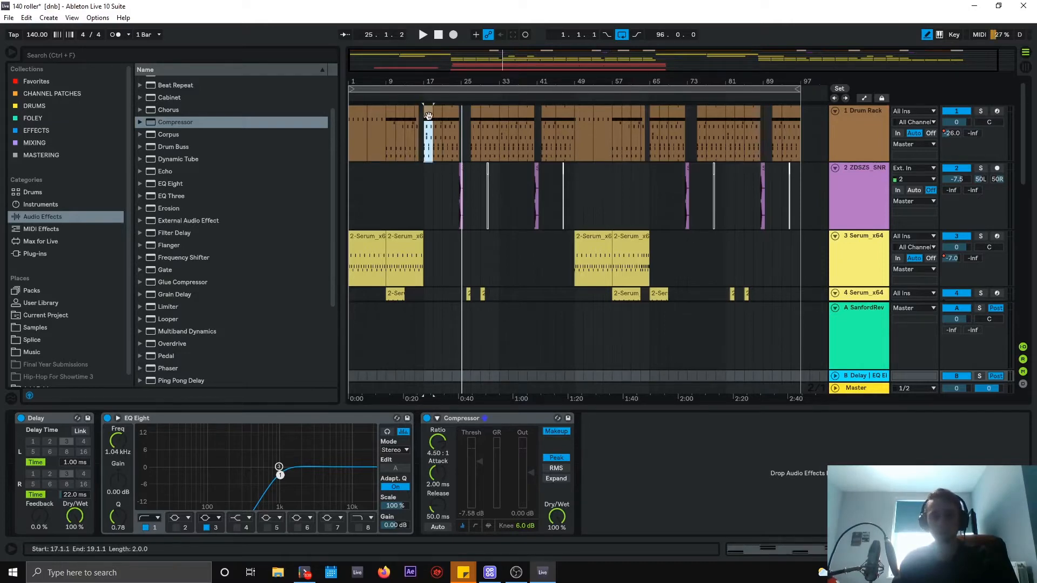
left_click(981, 111)
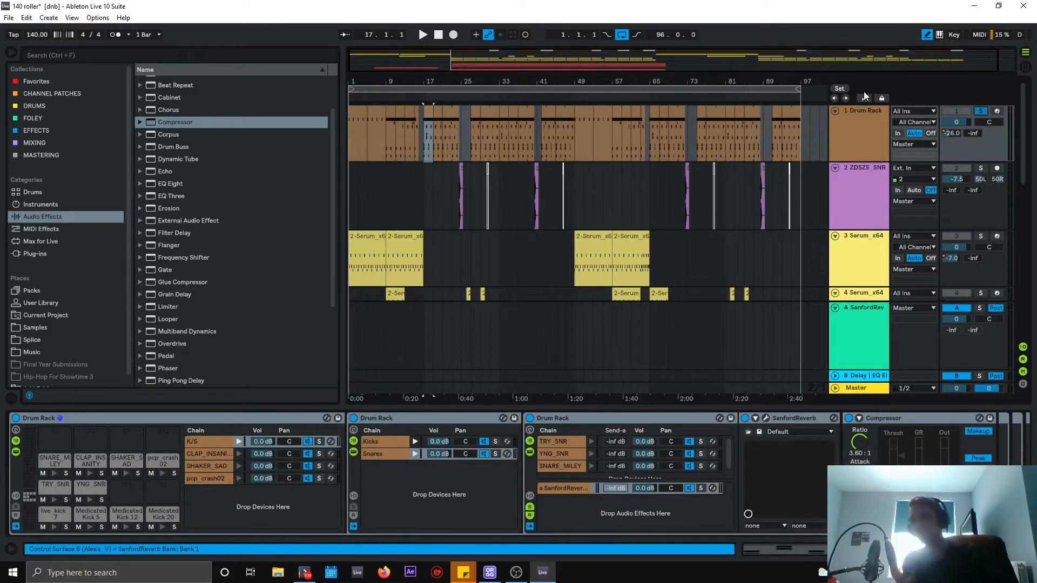
key("space")
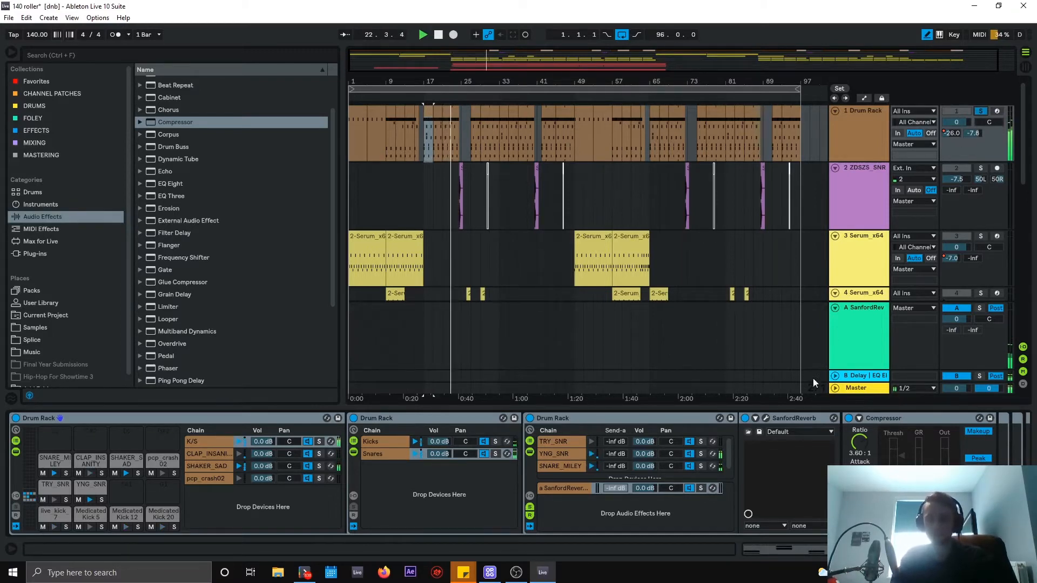
Switch between the Drum Rack and B Delay return, ending on the return's effect chain.
left_click(864, 377)
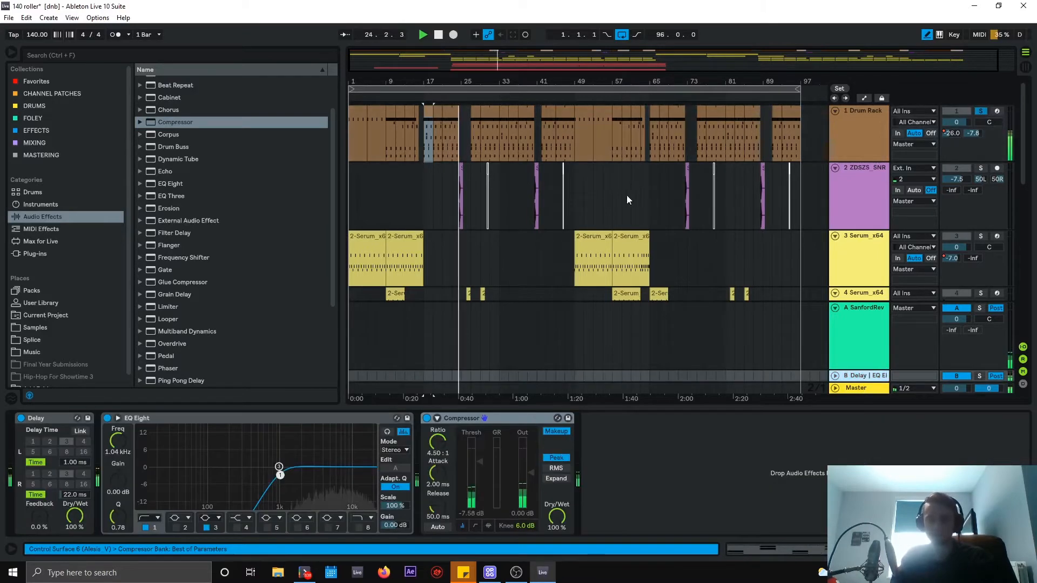
left_click(436, 153)
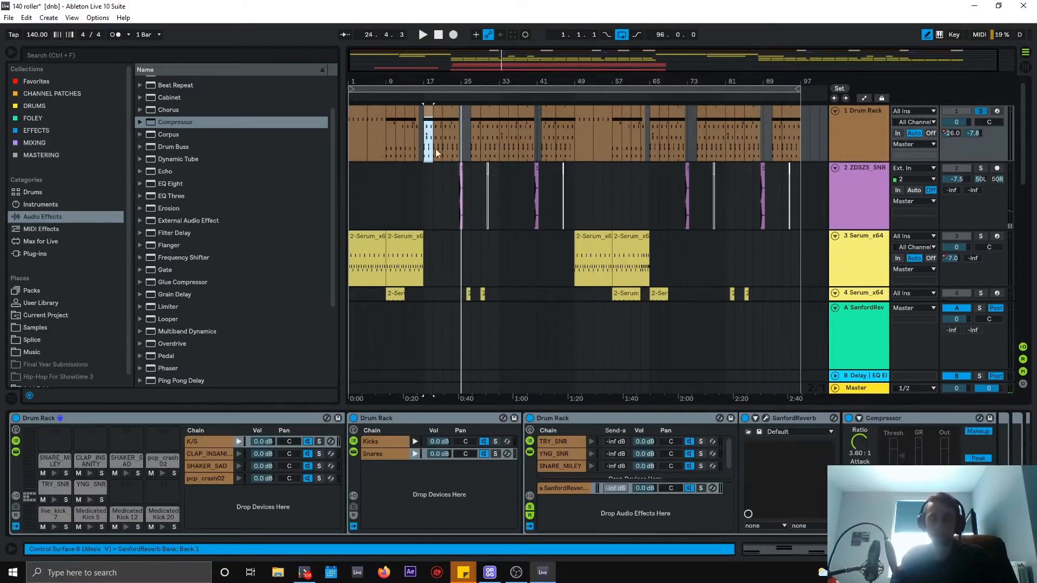
left_click(854, 119)
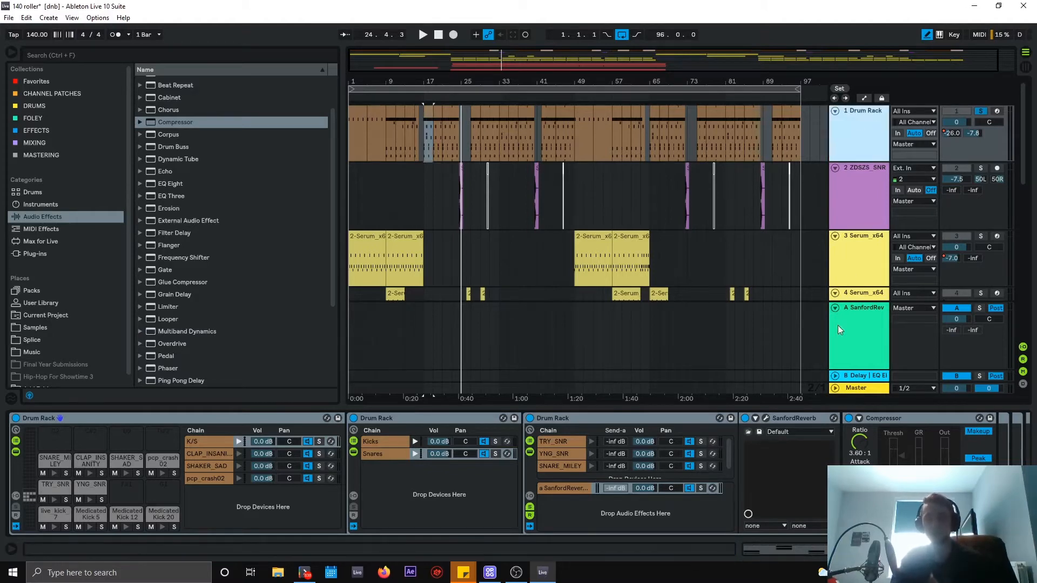
left_click(859, 375)
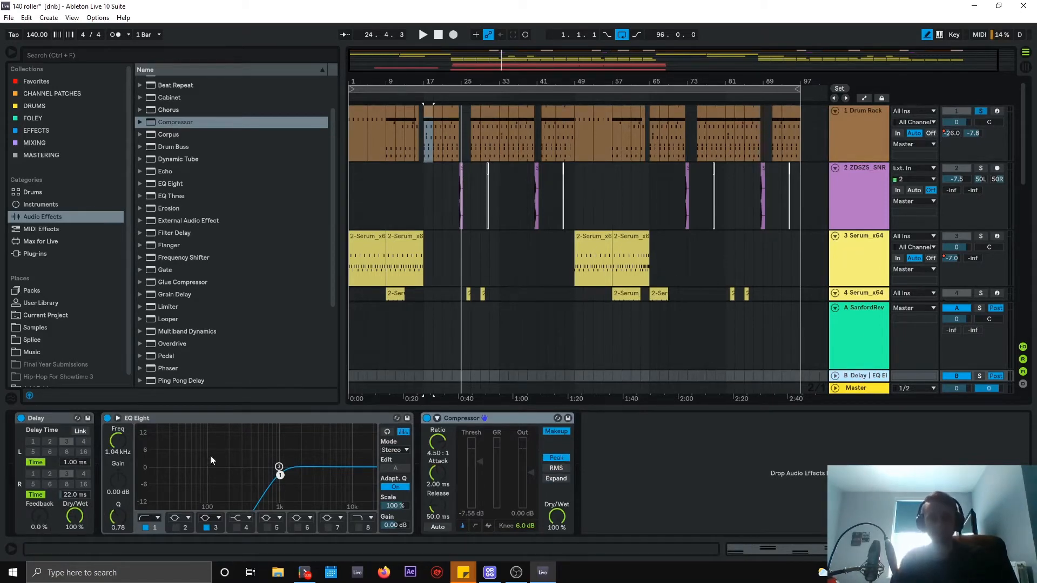
Sweep EQ band 1 down fully, then add a band 8 high cut at 22.0 kHz while the soloed return plays.
left_click_drag(118, 446, 118, 523)
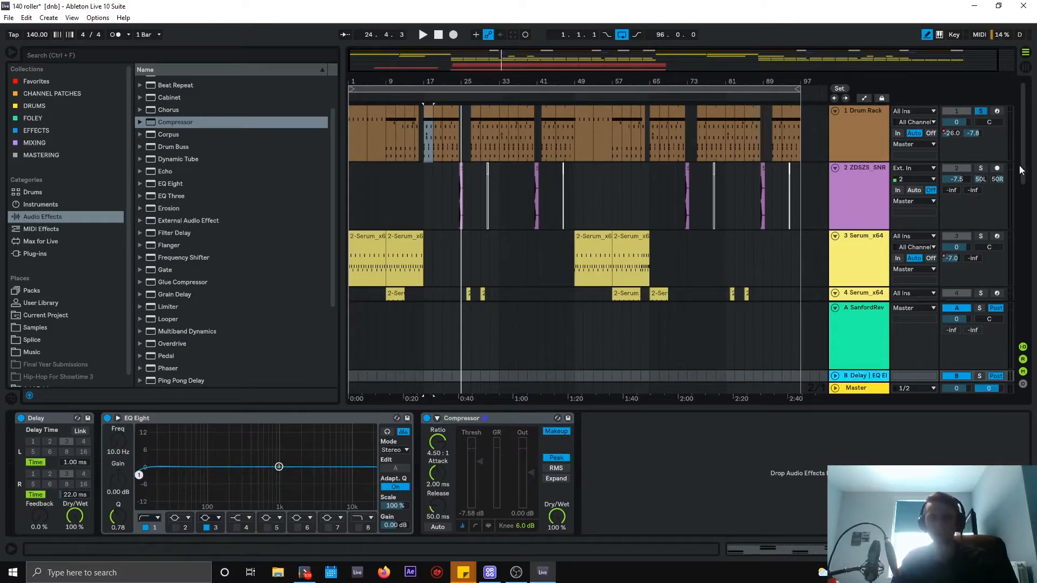
left_click(979, 375)
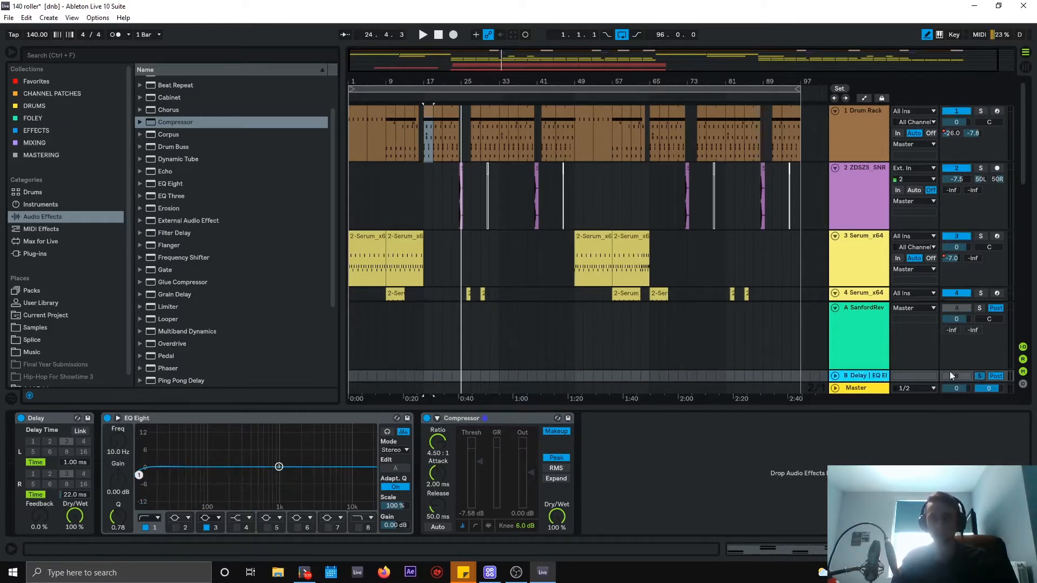
key("space")
left_click(359, 528)
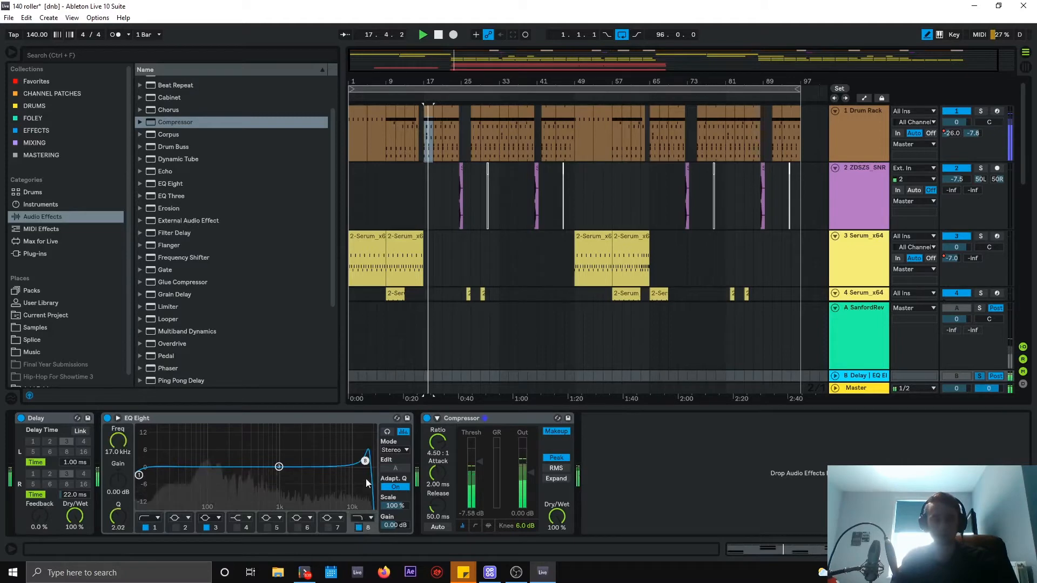
left_click_drag(366, 462, 372, 481)
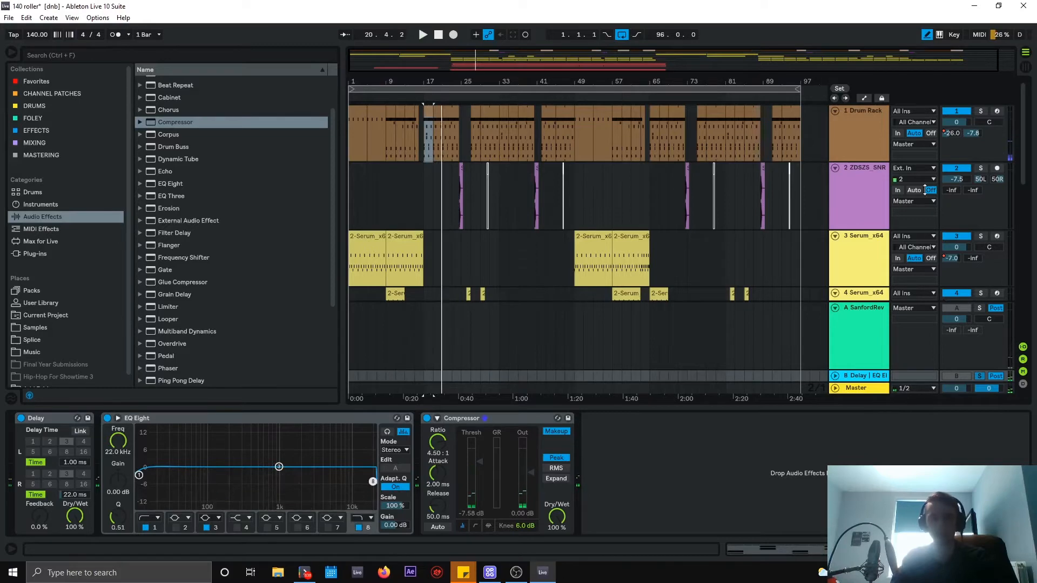
Re-solo the drums, replay from bar 17, and set the Delay's right time to 33.7 ms.
left_click(980, 112)
key("space")
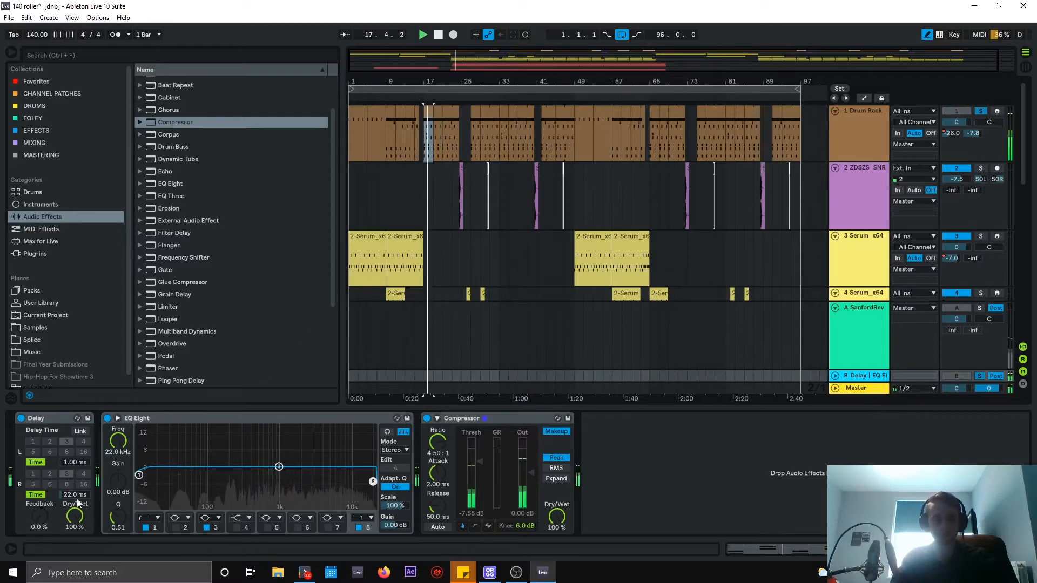
mouse_move(75, 495)
left_mouse_down()
mouse_move(75, 448)
mouse_move(75, 491)
left_mouse_up()
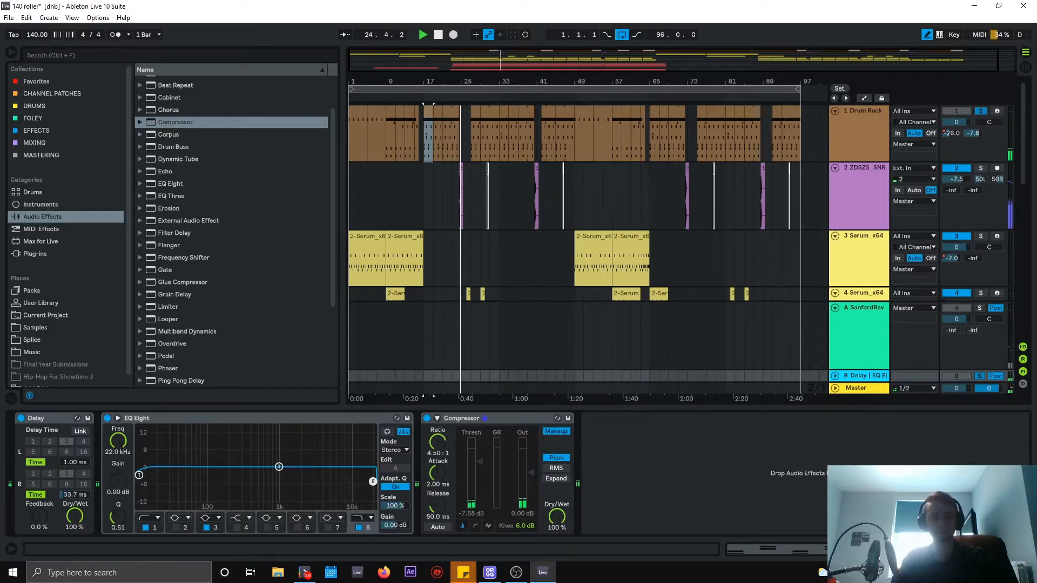
Replay the loop, then lower the EQ high cut to 13.8 kHz.
key("space")
key("space")
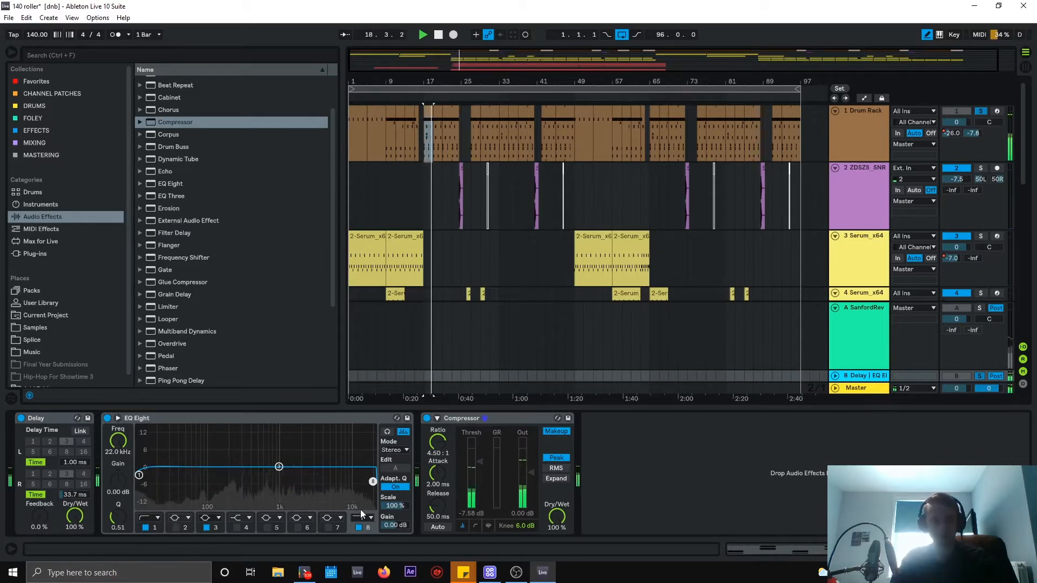
key("space")
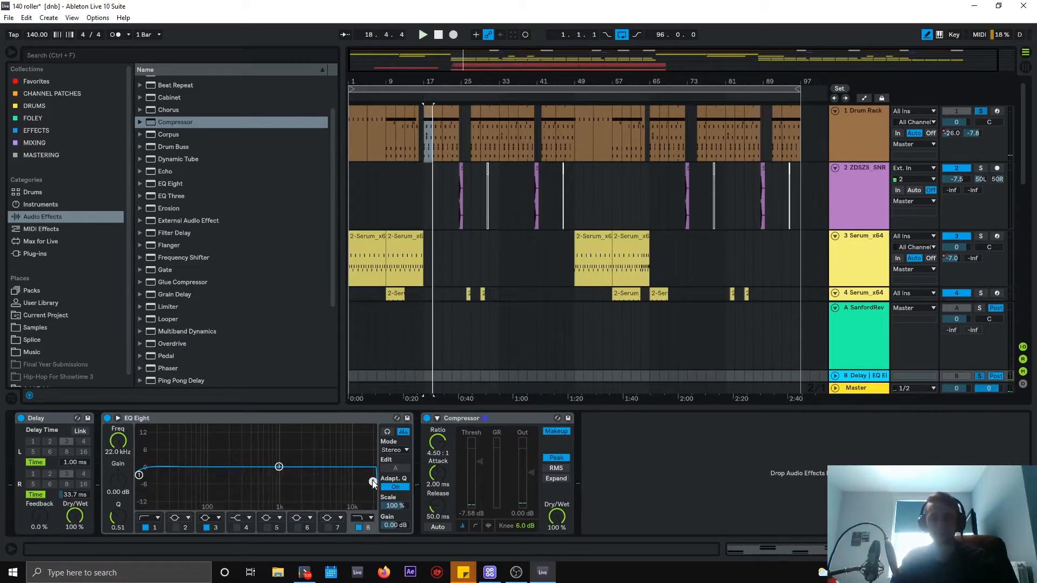
left_click_drag(372, 481, 358, 484)
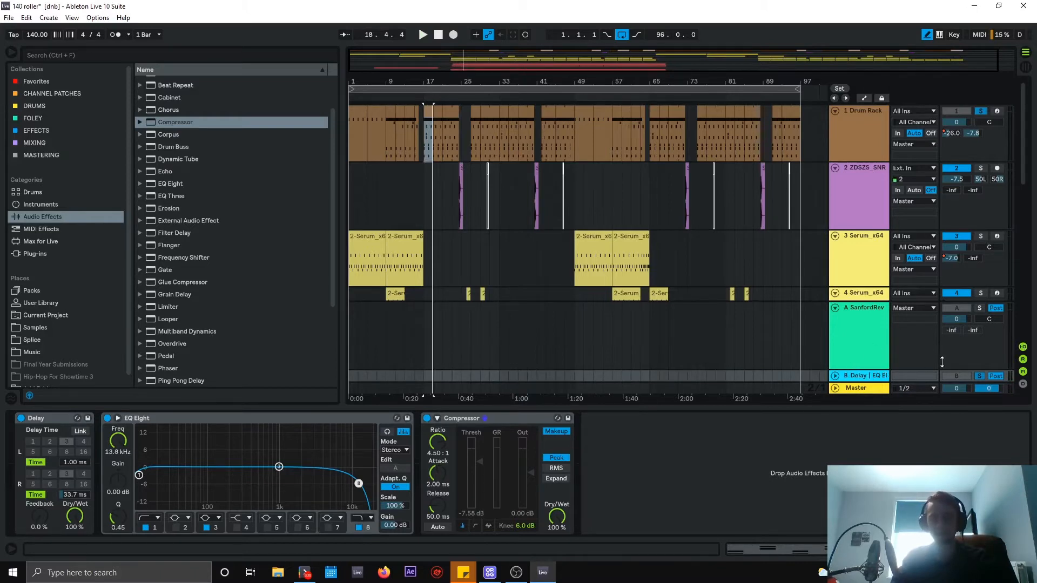
With the return soloed, raise the low cut to about 1.38 kHz and the high cut to 19.0 kHz, then unsolo.
left_click(979, 376)
key("space")
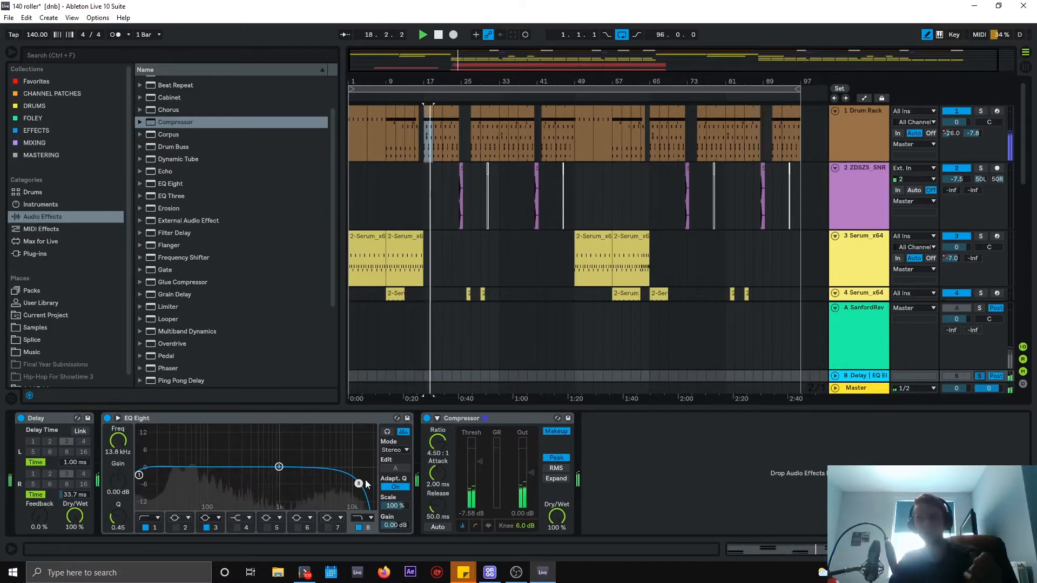
left_click(159, 527)
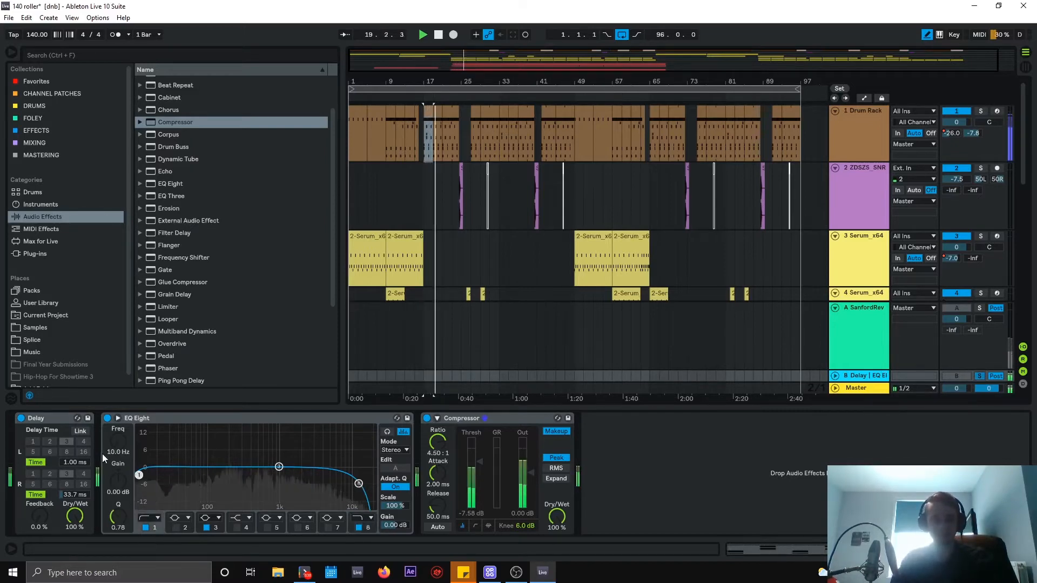
left_click_drag(120, 436, 120, 406)
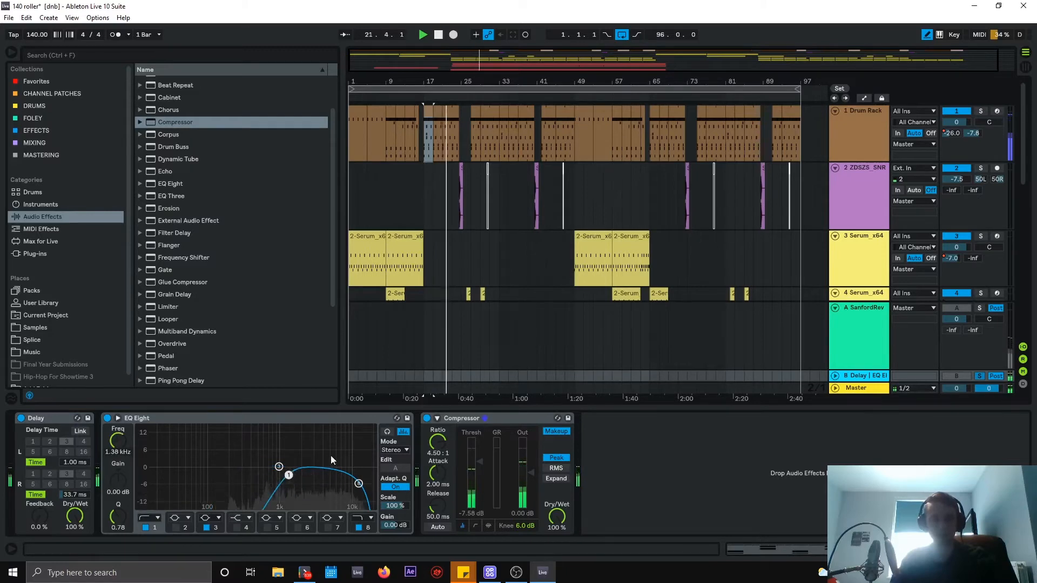
left_click_drag(362, 482, 368, 485)
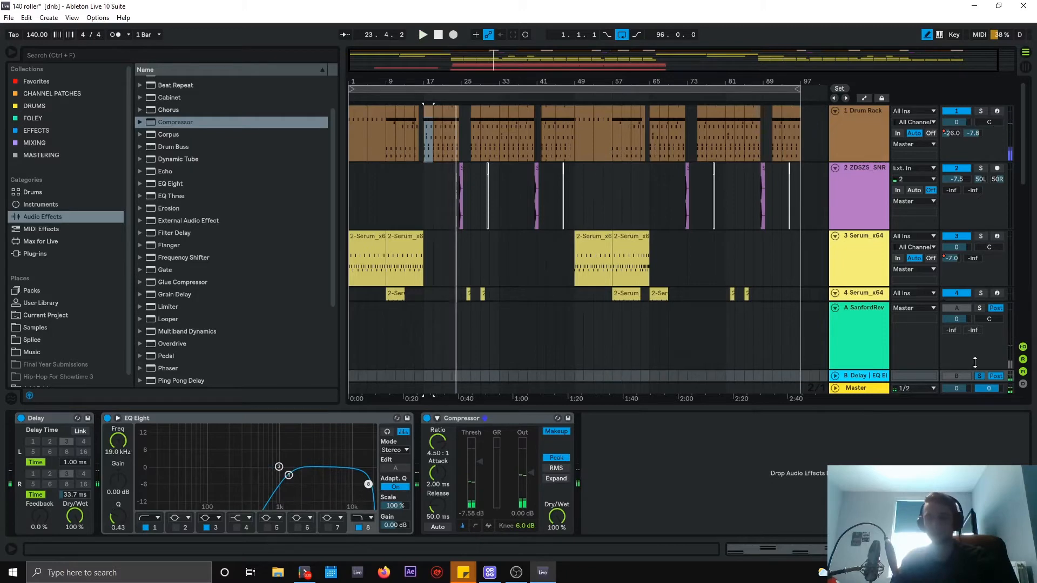
left_click(981, 377)
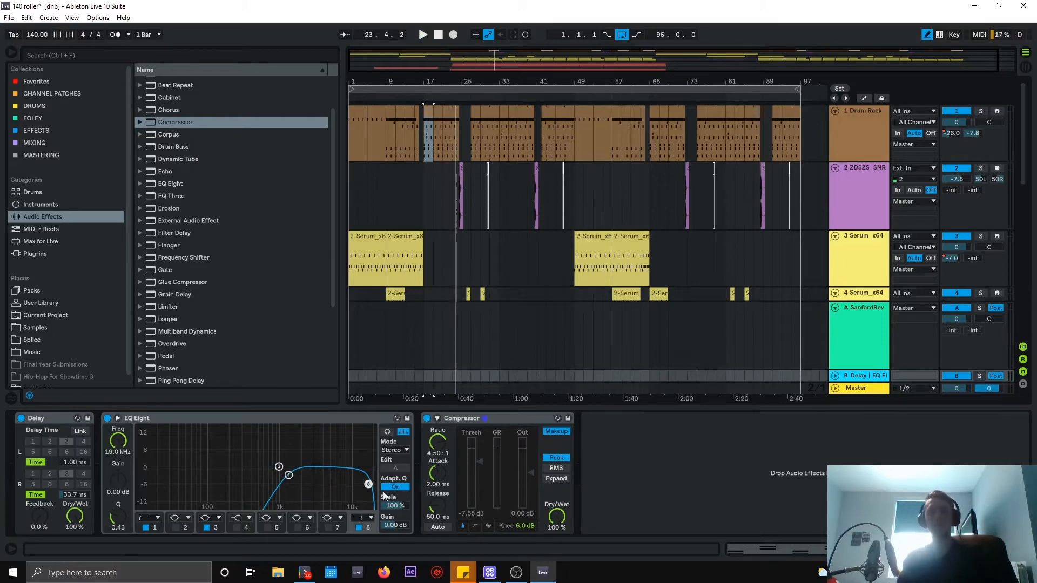